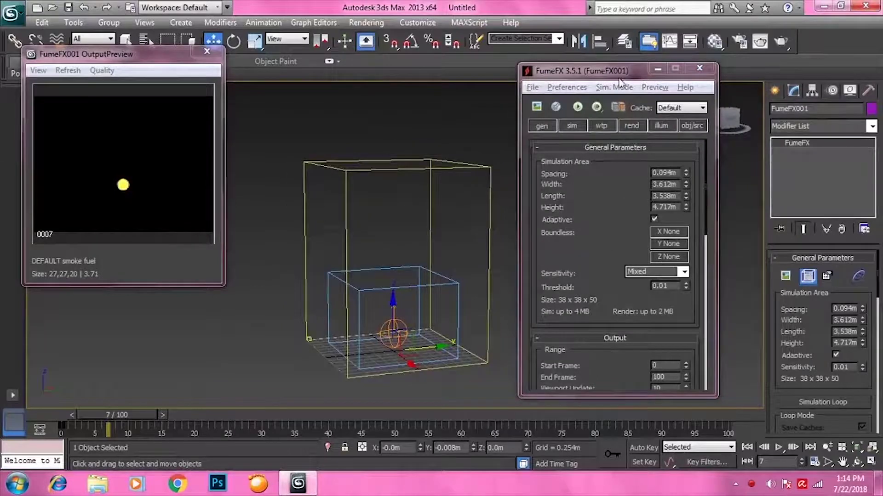
Step: Lower the FumeFX Spacing spinner from 0.094m to 0.022m, giving a 166 x 162 x 217 grid
drag(601, 75, 642, 70)
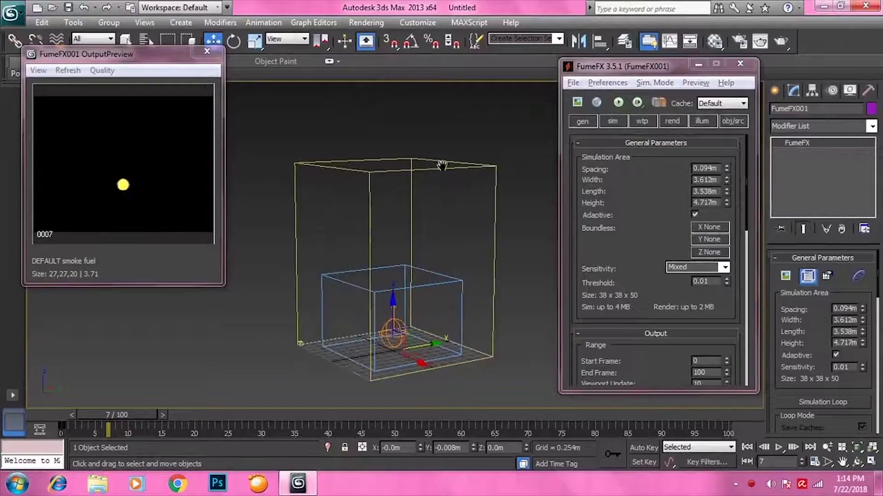
scroll(455, 188, up, 4)
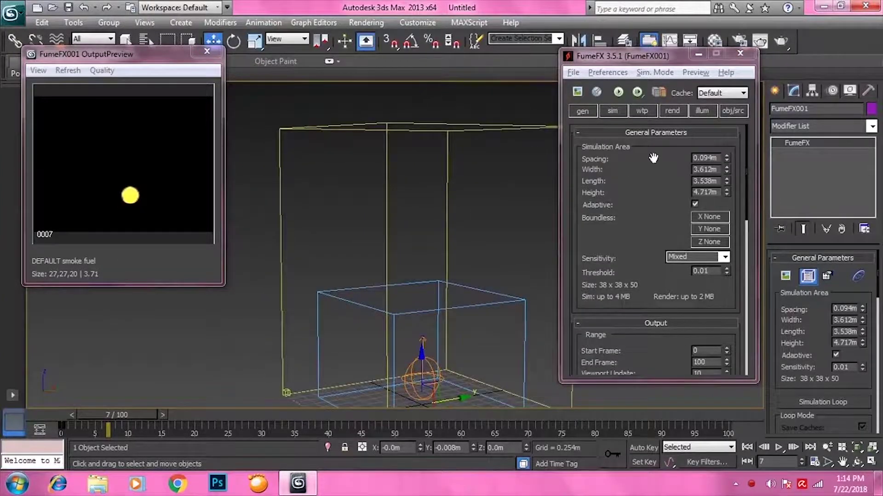
scroll(449, 187, up, 3)
scroll(445, 190, up, 4)
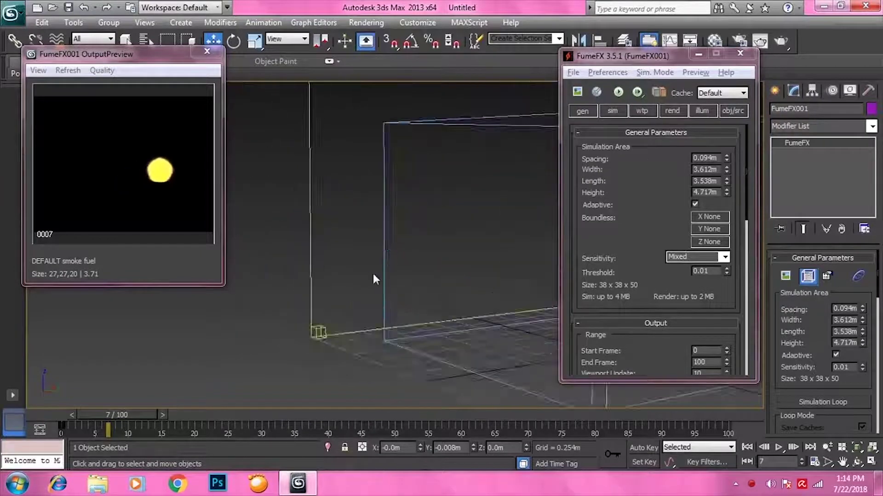
scroll(373, 279, up, 3)
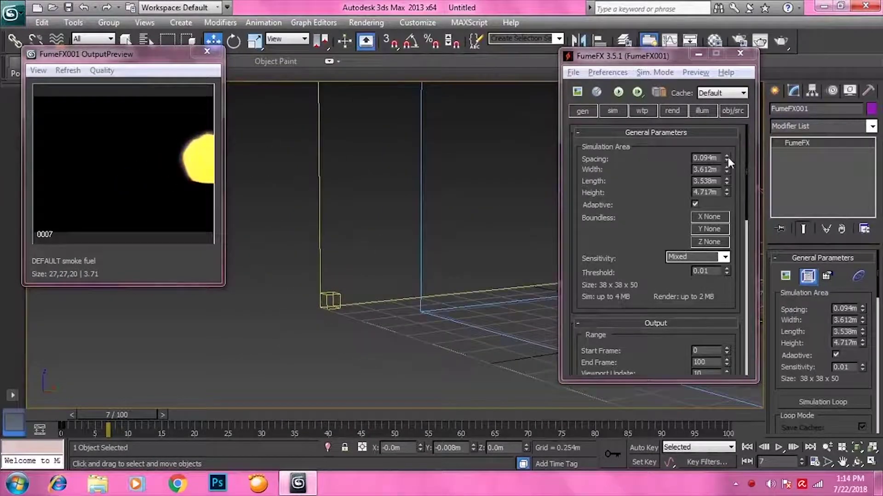
drag(727, 157, 729, 165)
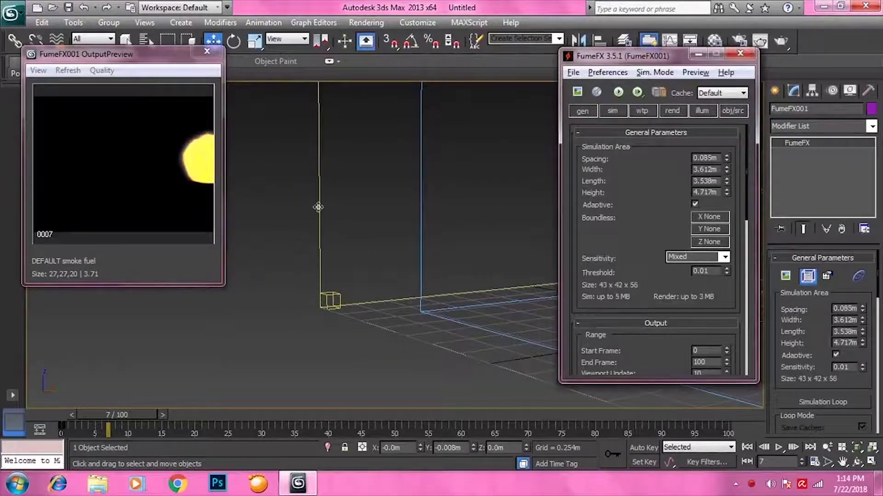
mouse_move(726, 157)
mouse_down()
mouse_move(729, 172)
mouse_move(731, 161)
mouse_up()
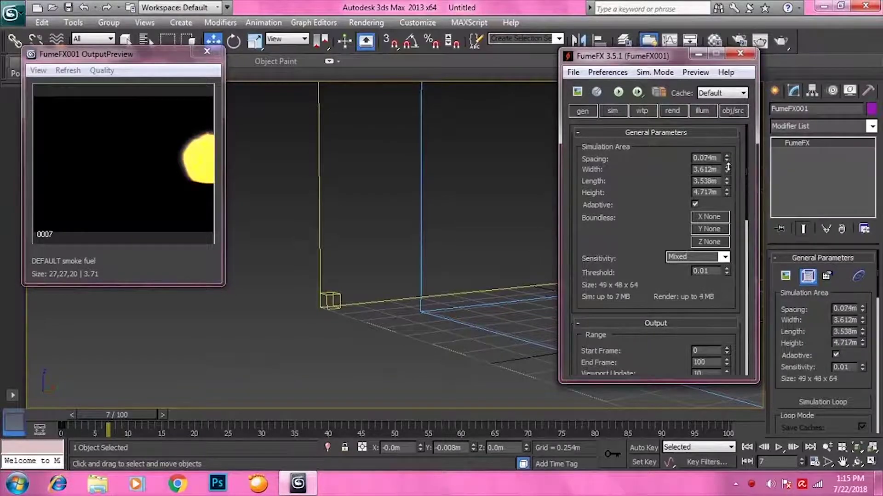
drag(727, 158, 739, 231)
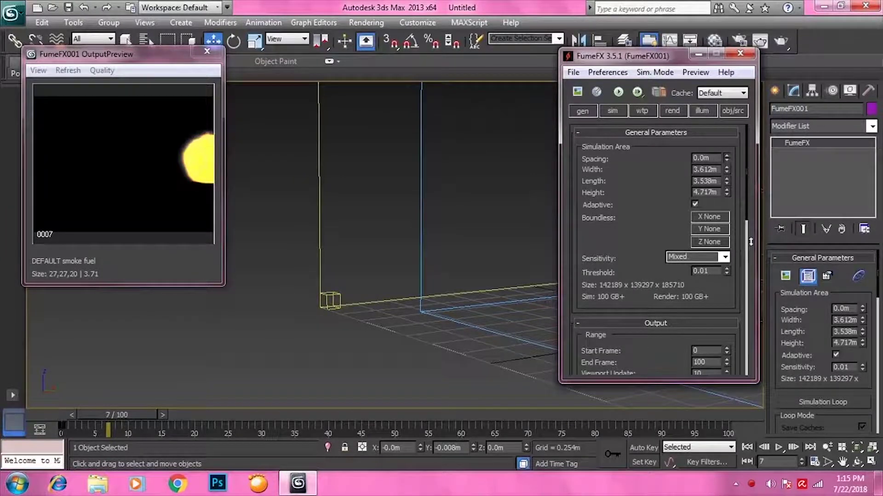
drag(745, 227, 742, 209)
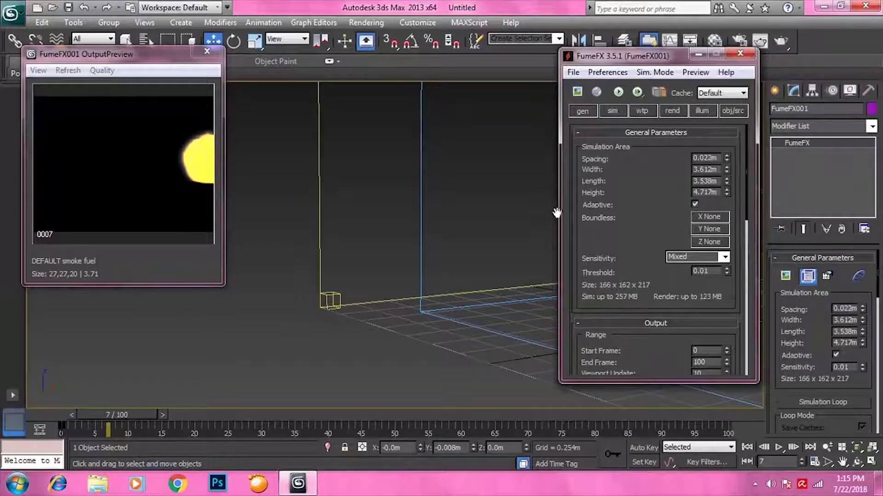
mouse_move(427, 222)
middle_down()
mouse_move(378, 246)
mouse_move(422, 200)
mouse_move(414, 250)
mouse_move(422, 244)
middle_up()
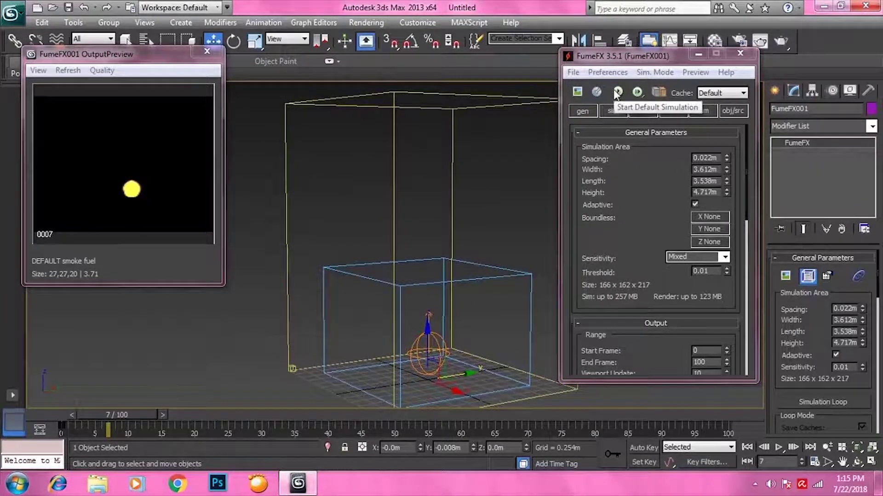
Step: Run the default FumeFX simulation at 0.022m spacing through frame 100
mouse_move(451, 266)
middle_down()
mouse_move(442, 261)
mouse_move(469, 258)
middle_up()
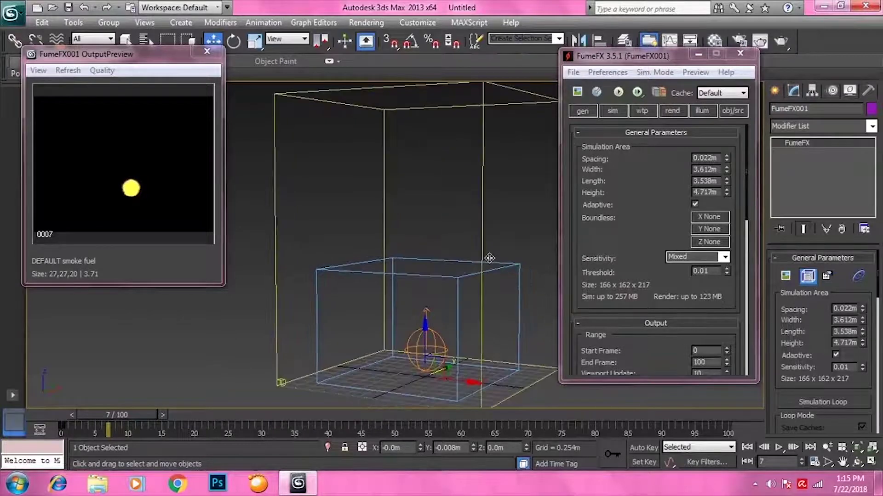
click(618, 93)
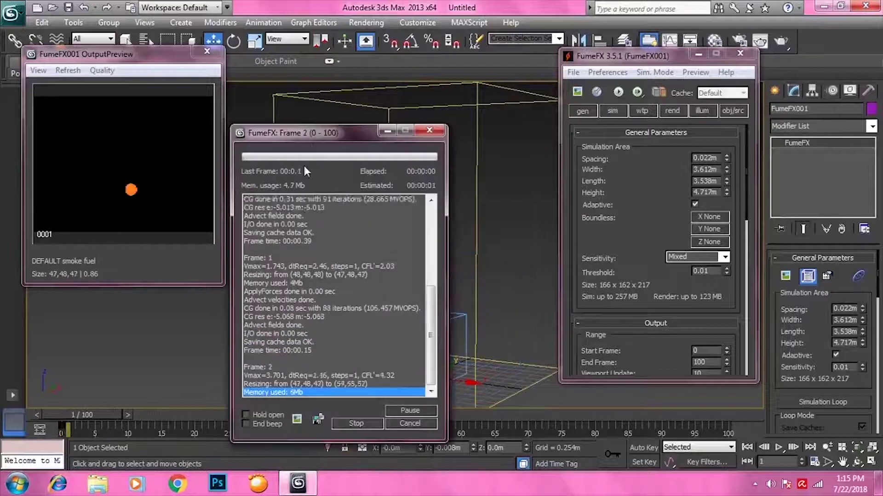
drag(332, 135, 447, 87)
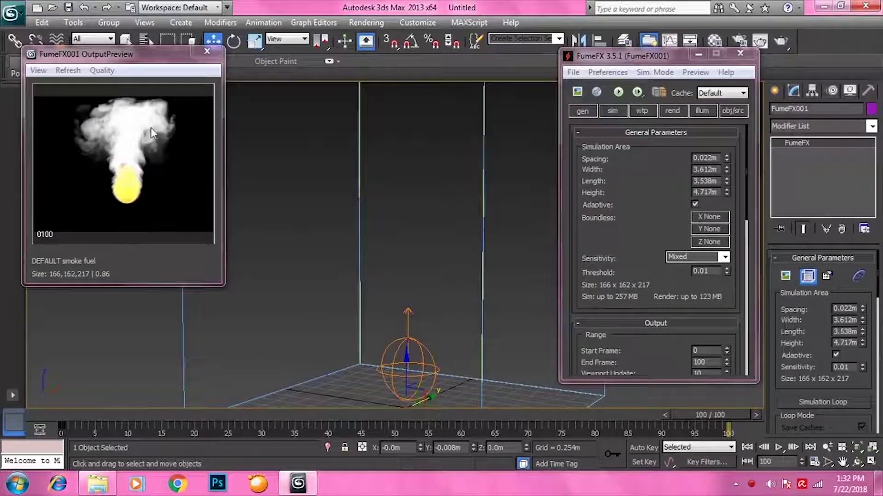
mouse_move(74, 412)
mouse_down()
mouse_move(145, 409)
mouse_move(367, 434)
mouse_move(591, 437)
mouse_move(606, 446)
mouse_move(708, 437)
mouse_up()
key(w)
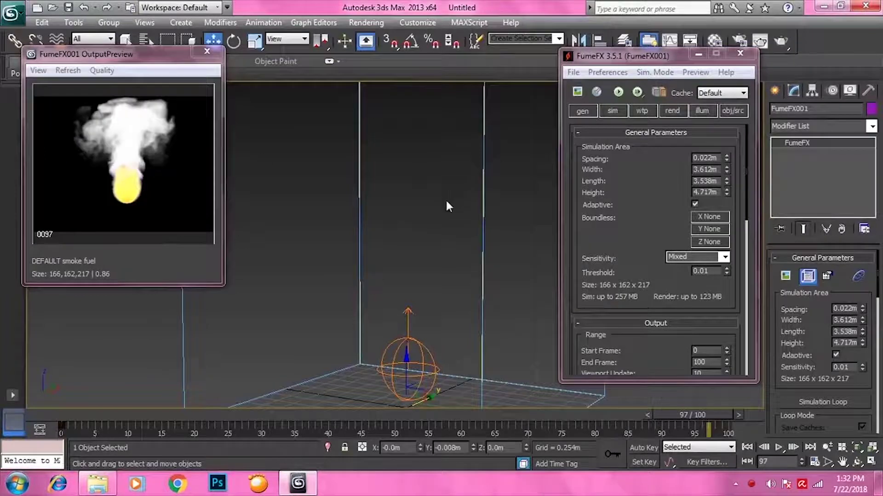
scroll(429, 218, up, 1)
scroll(413, 219, up, 3)
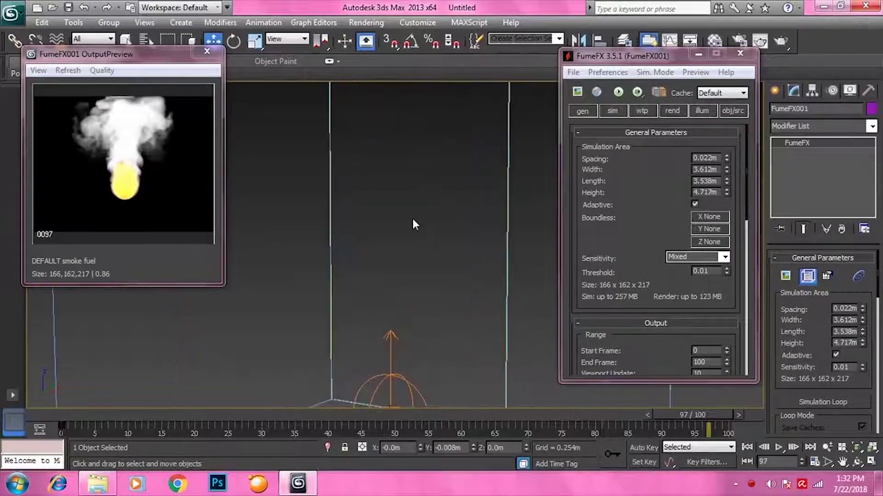
scroll(413, 219, up, 2)
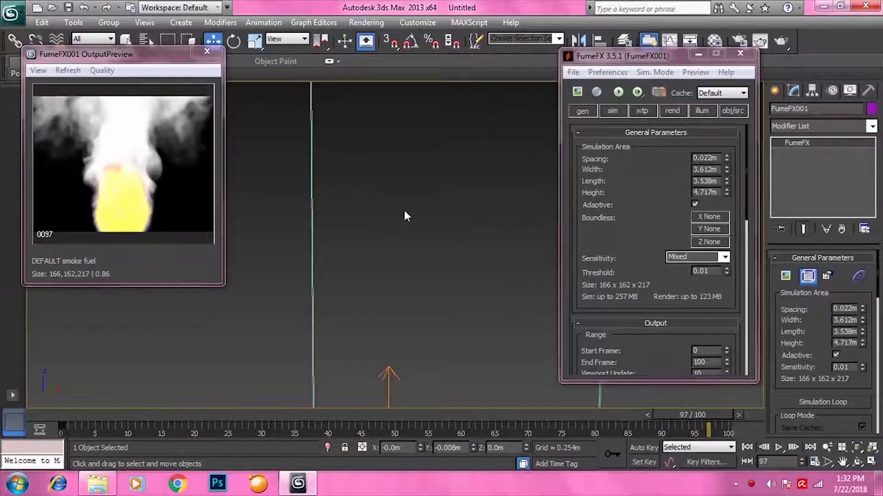
scroll(404, 211, down, 3)
scroll(411, 215, down, 1)
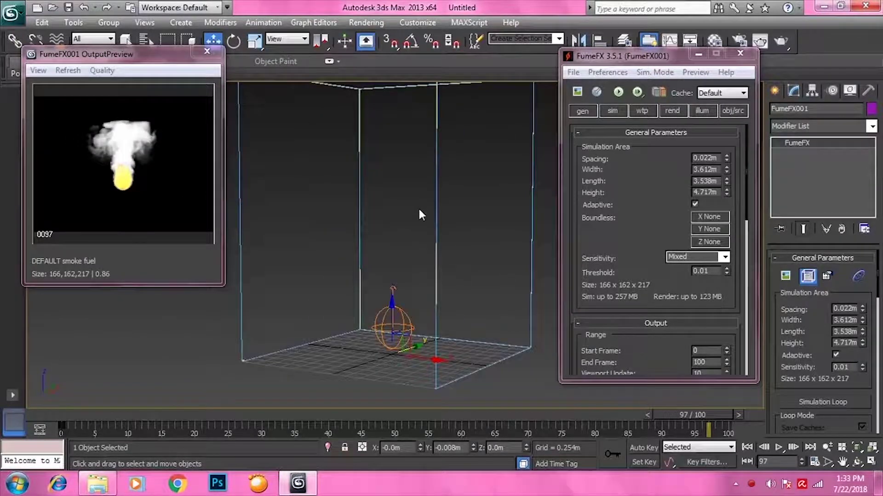
alt+middle_drag(418, 207, 421, 205)
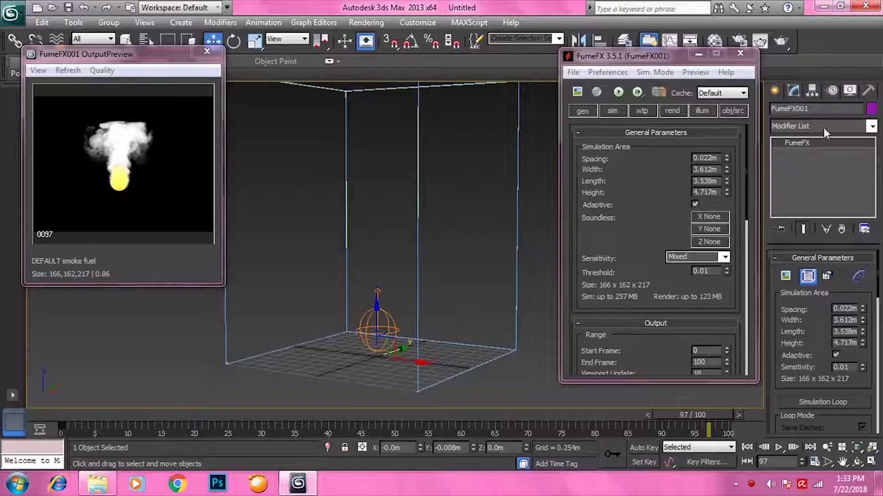
Step: Raise Spacing to 0.035m, cancel a test run at frame 21, then set Spacing to 0.047m
drag(727, 156, 727, 122)
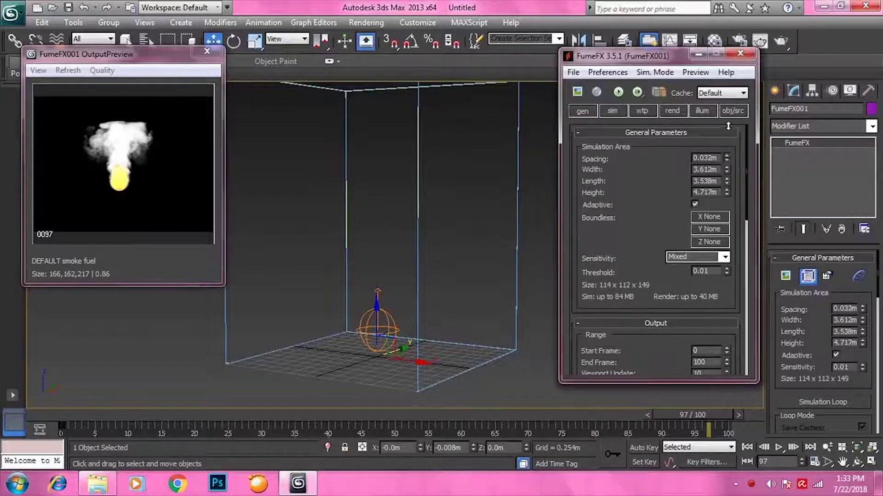
click(622, 94)
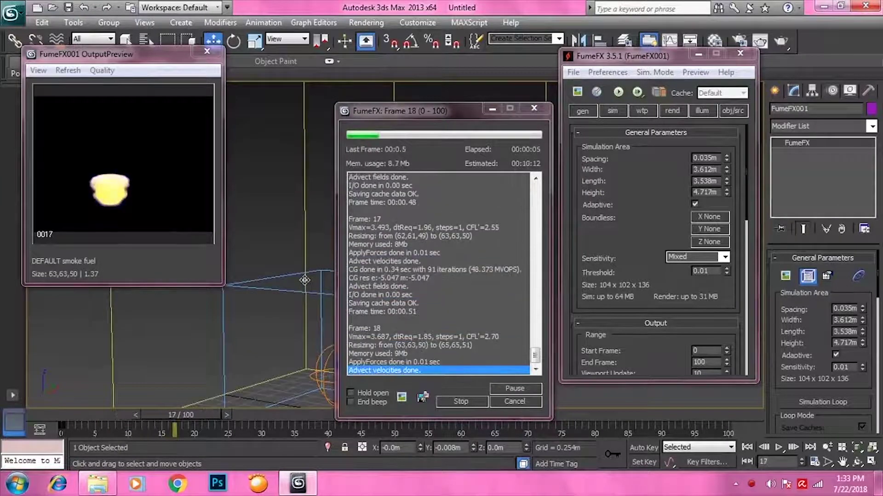
click(514, 401)
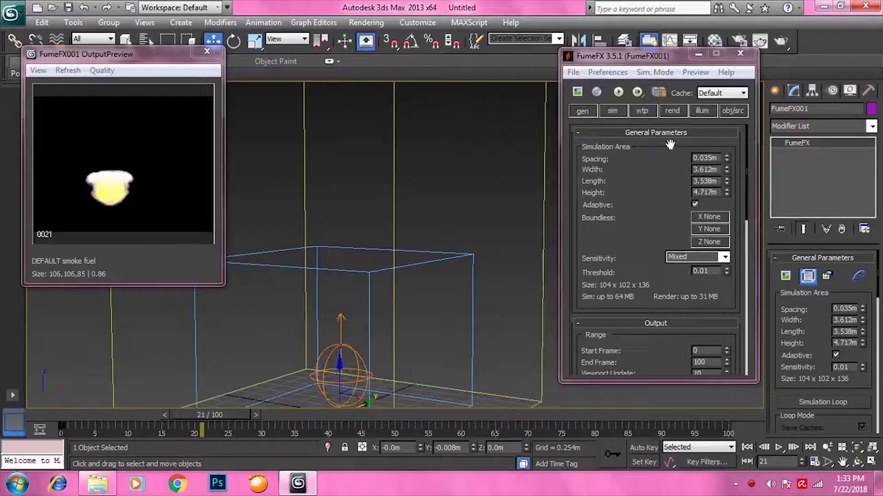
drag(726, 159, 730, 133)
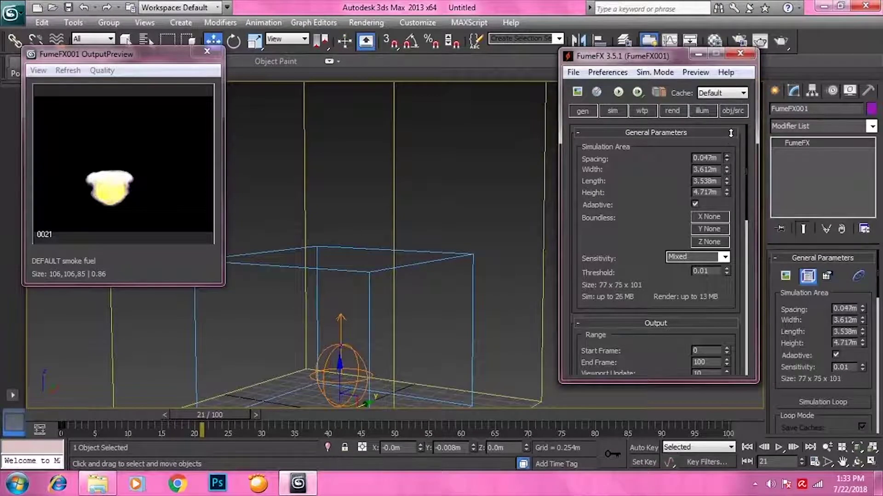
Step: Restart the default simulation at 0.047m spacing and stop it around frame 52
click(637, 91)
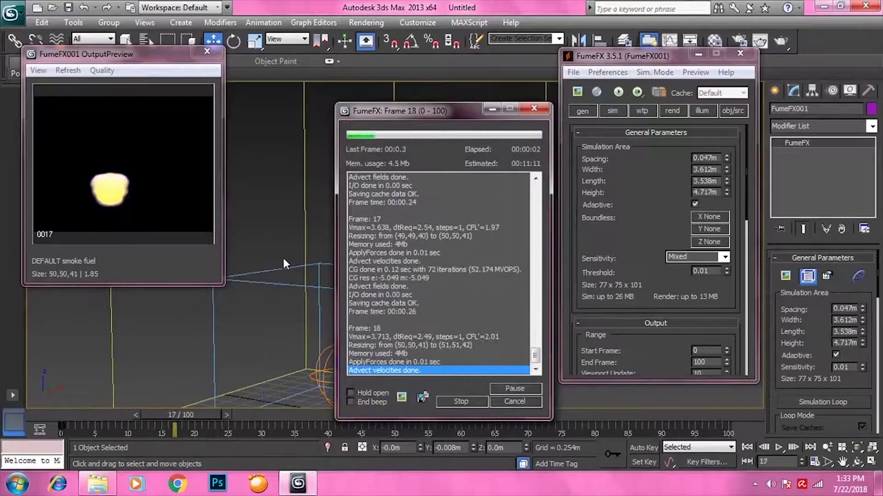
drag(429, 111, 460, 29)
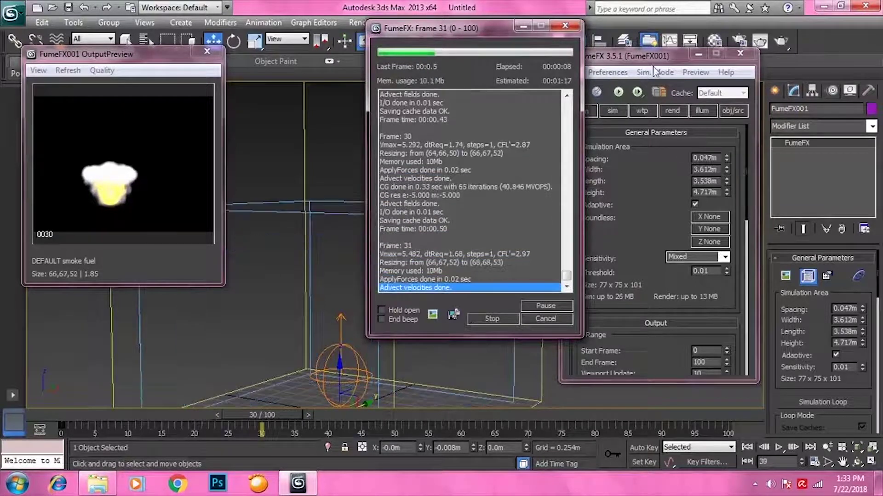
drag(657, 56, 704, 45)
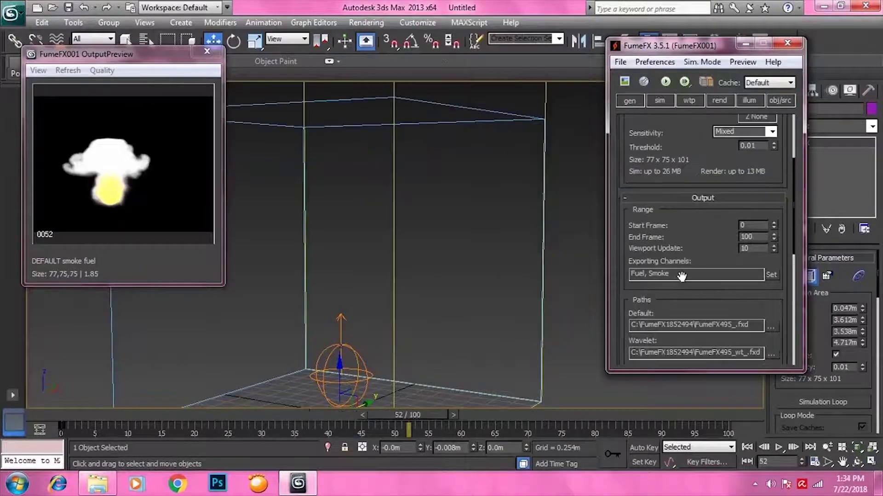
drag(690, 241, 691, 226)
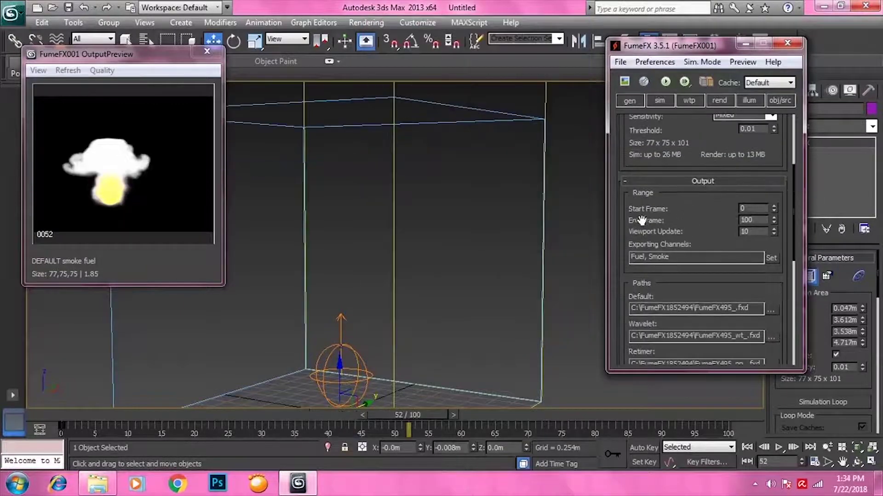
Step: Set Start Frame to 50, simulate frames 50–70, then bring up Windows Explorer
scroll(559, 271, down, 3)
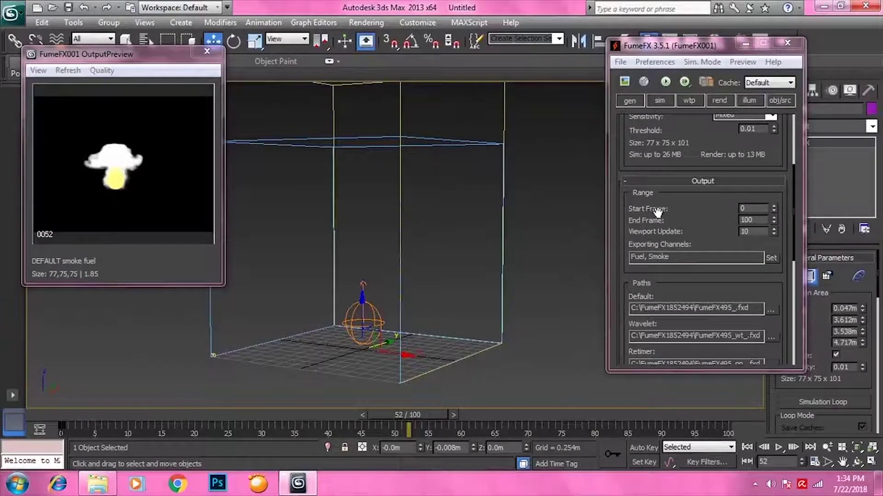
double_click(759, 210)
text(50)
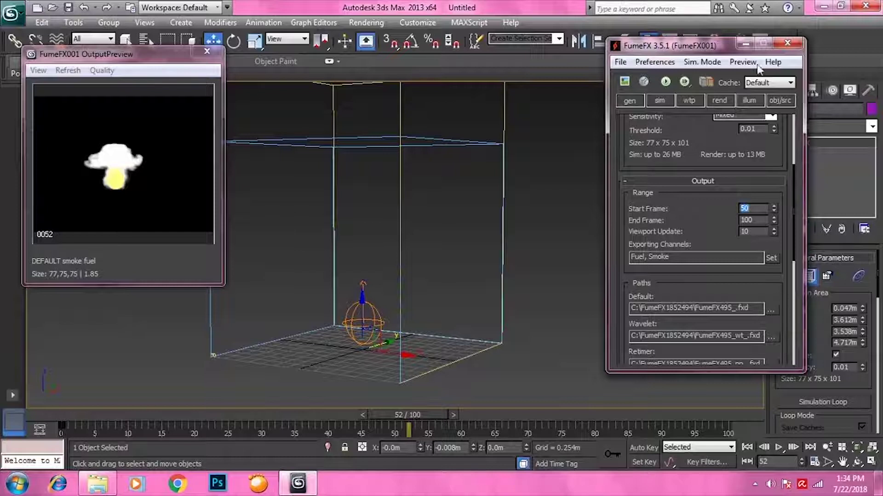
click(662, 82)
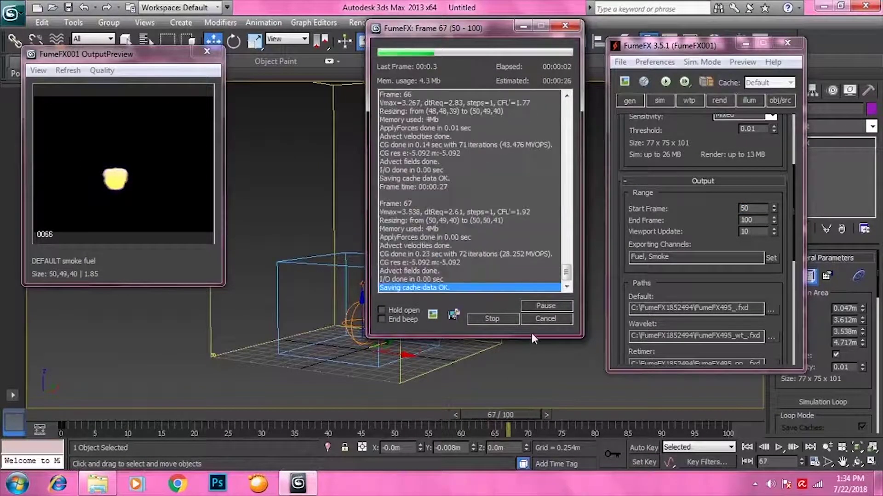
click(504, 318)
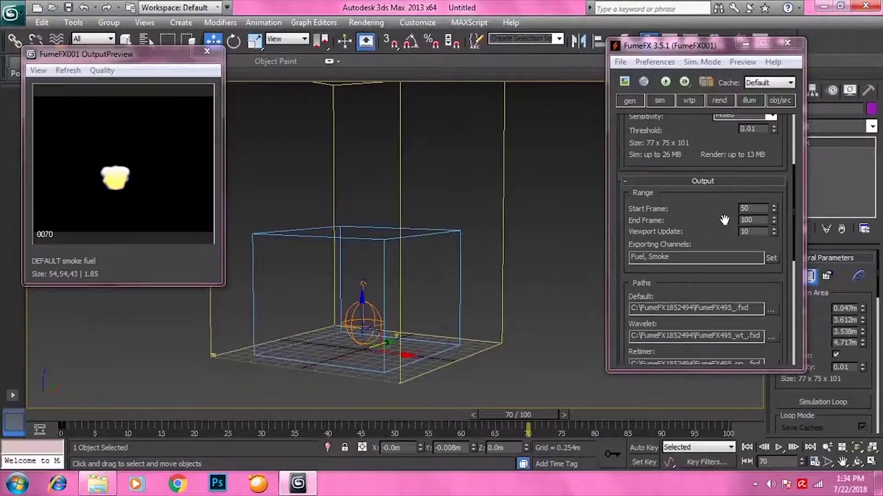
mouse_move(700, 218)
mouse_down()
mouse_move(708, 379)
mouse_move(720, 238)
mouse_up()
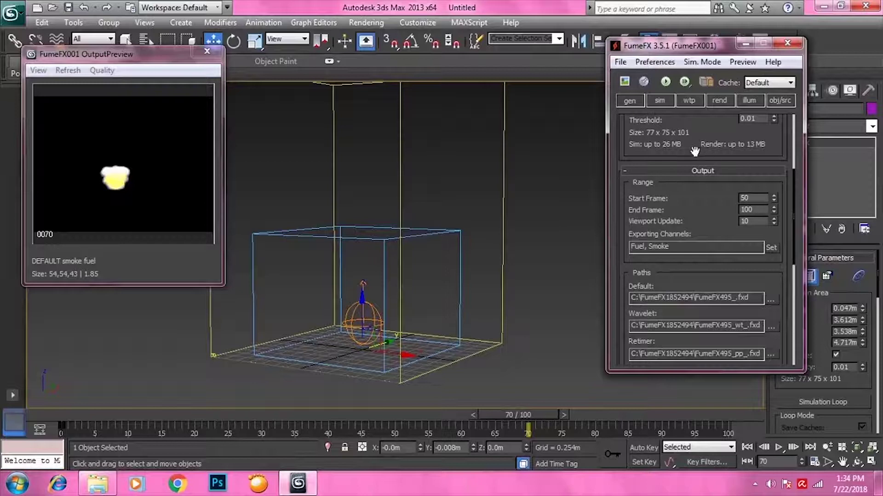
click(98, 483)
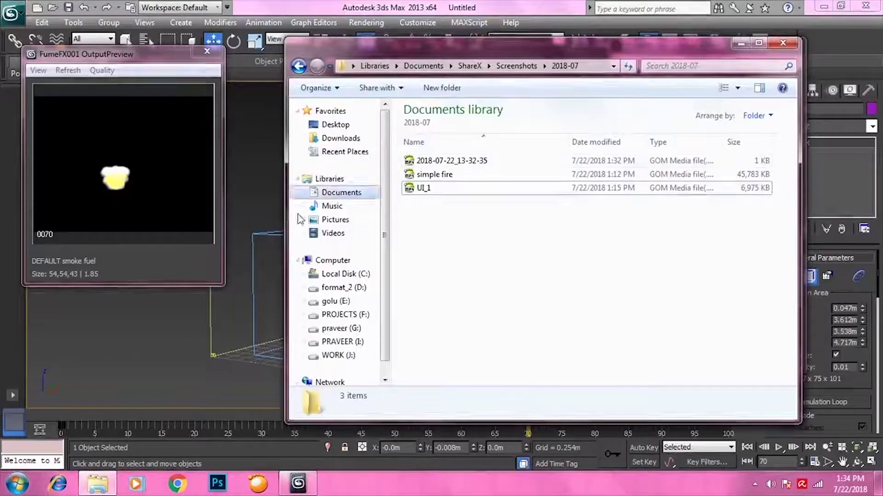
Step: Open the C:\FumeFX1852494 cache folder and browse its files
click(352, 274)
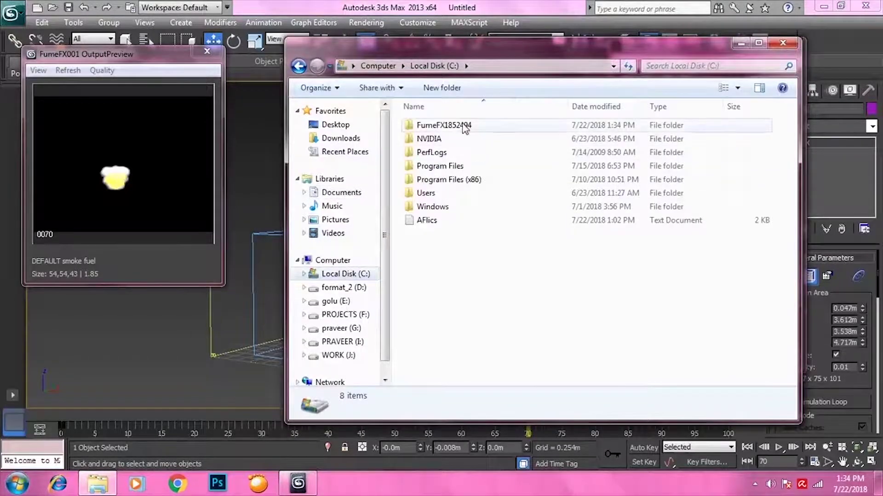
double_click(464, 127)
click(465, 134)
scroll(478, 253, down, 10)
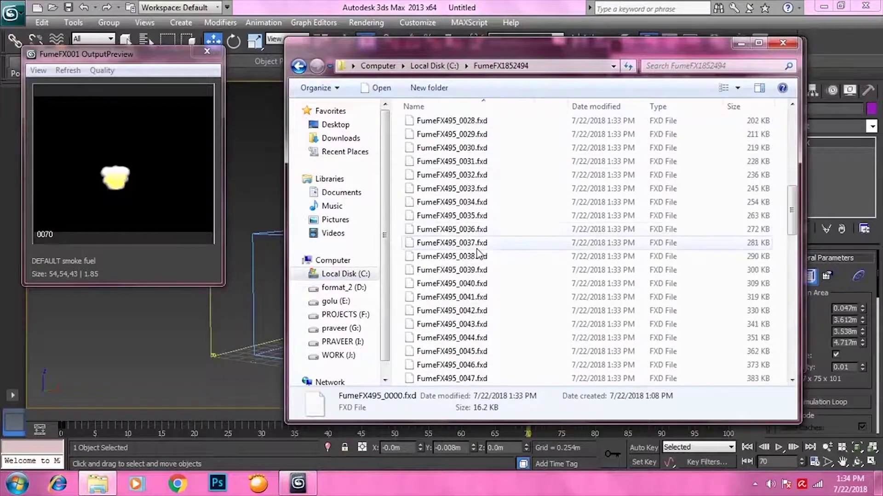
scroll(478, 276, down, 8)
scroll(488, 331, down, 10)
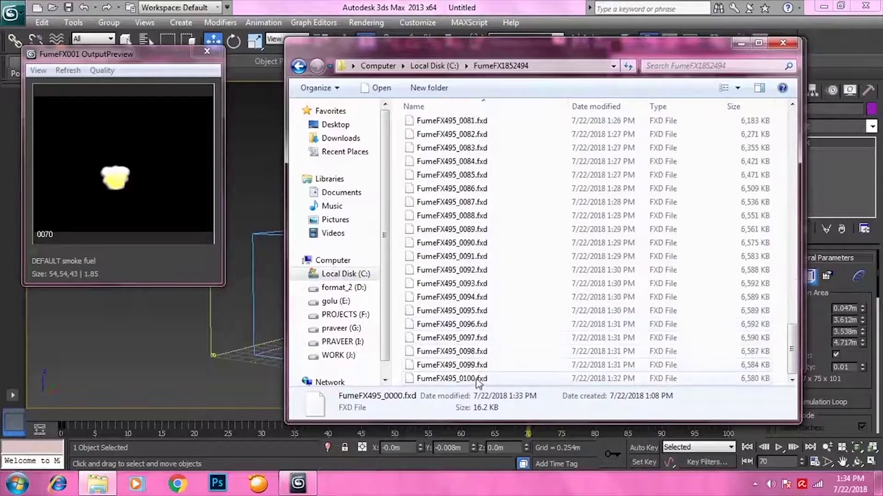
Step: Delete all 101 FumeFX495 cache files, close Explorer, and rewind the timeline to the first frame
key(ctrl+a)
key(Delete)
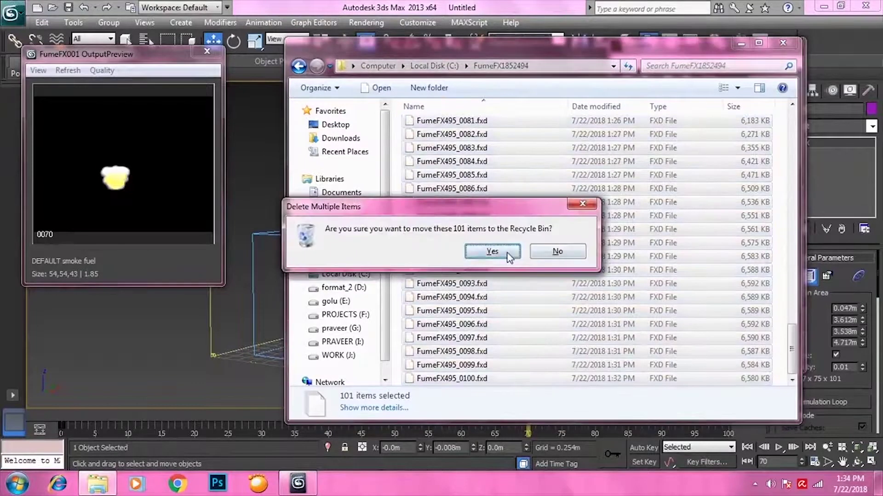
click(486, 281)
click(784, 44)
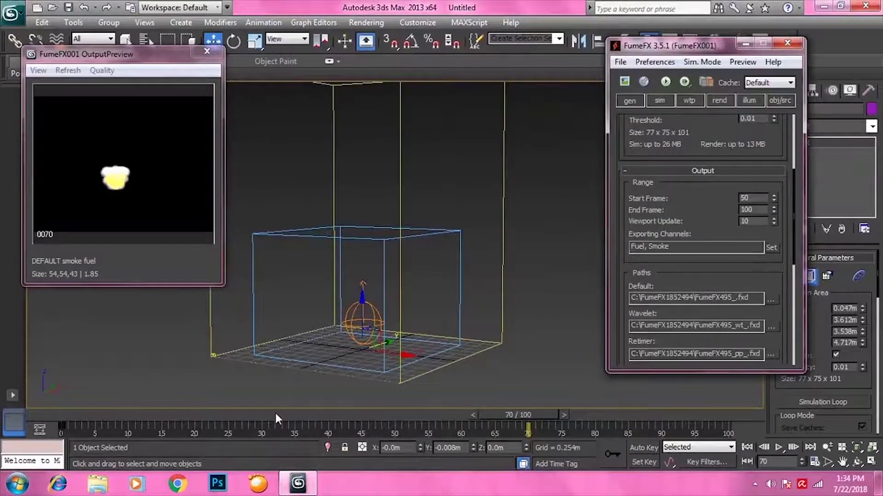
mouse_move(275, 416)
mouse_down()
mouse_move(46, 417)
mouse_move(223, 414)
mouse_move(148, 416)
mouse_move(181, 415)
mouse_up()
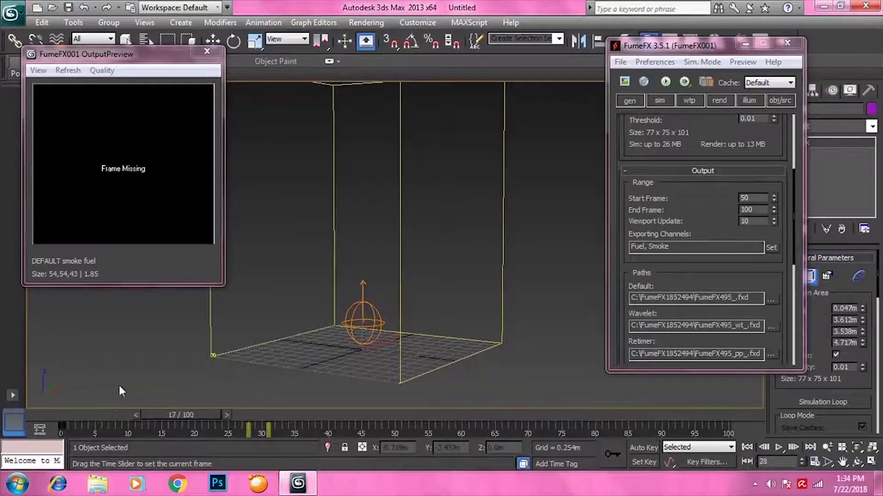
key(Home)
Step: Re-run the FumeFX simulation from frame 50 and stop it near frame 96
key(w)
click(667, 81)
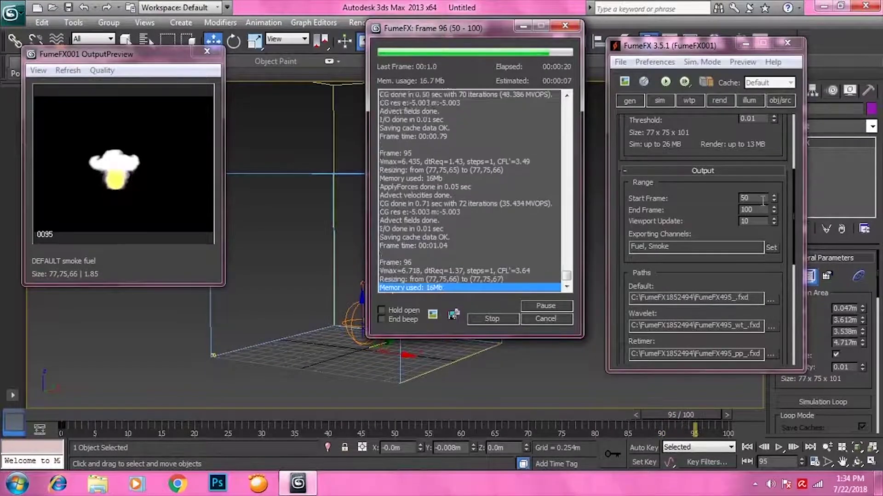
click(500, 318)
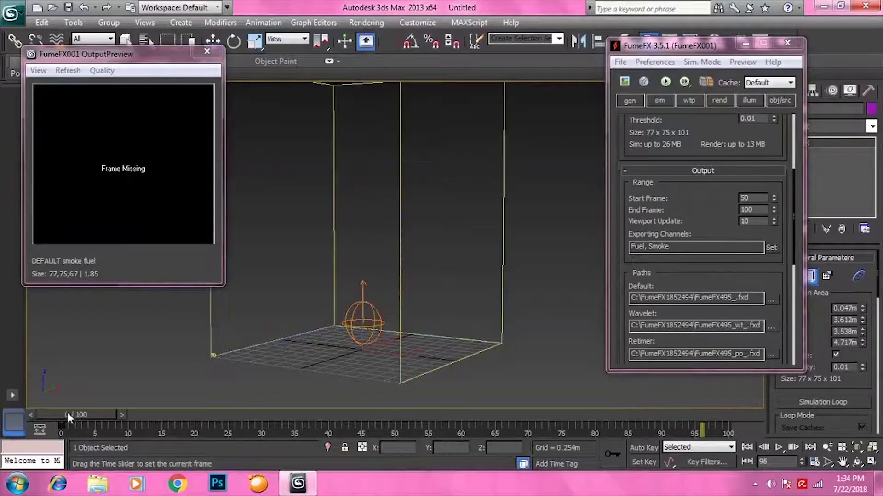
Step: Scrub the timeline to check the cached frames, then enter 0 as the Start Frame
mouse_move(67, 413)
mouse_down()
mouse_move(251, 409)
mouse_move(23, 420)
mouse_move(352, 420)
mouse_move(559, 447)
mouse_move(717, 448)
mouse_move(468, 453)
mouse_move(522, 463)
mouse_move(454, 447)
mouse_up()
key(w)
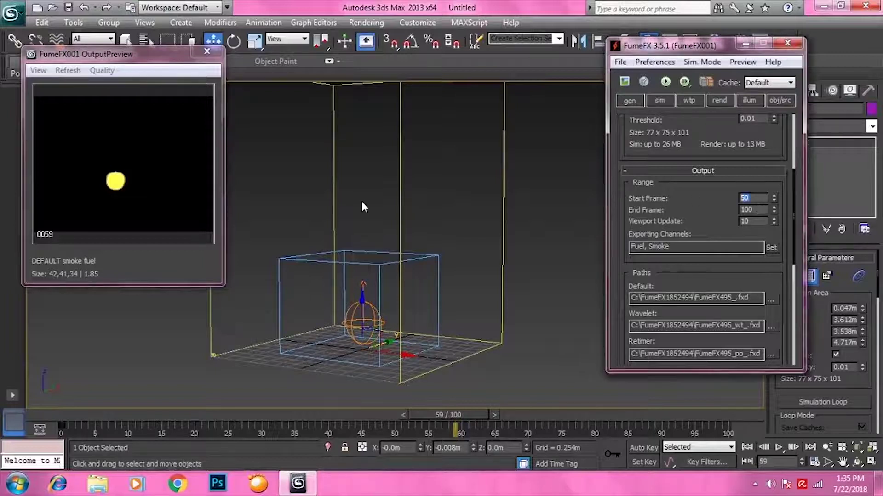
double_click(747, 198)
text(0)
key(Return)
scroll(623, 281, down, 2)
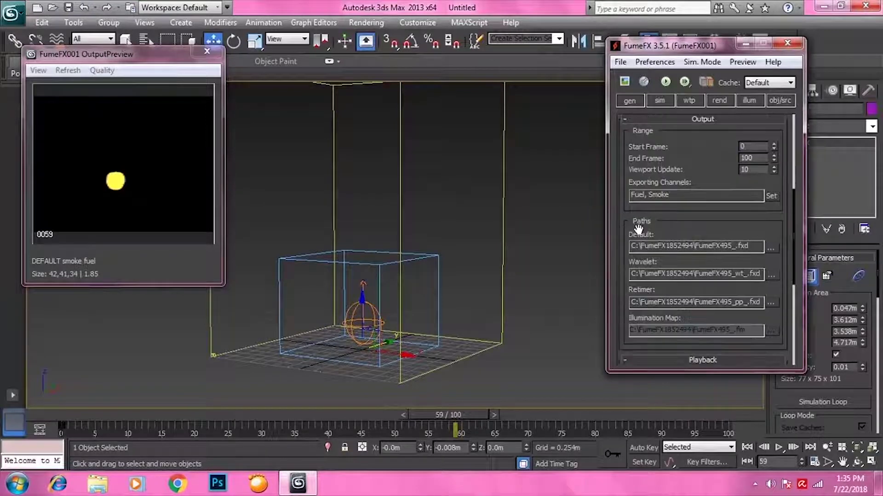
scroll(632, 234, down, 2)
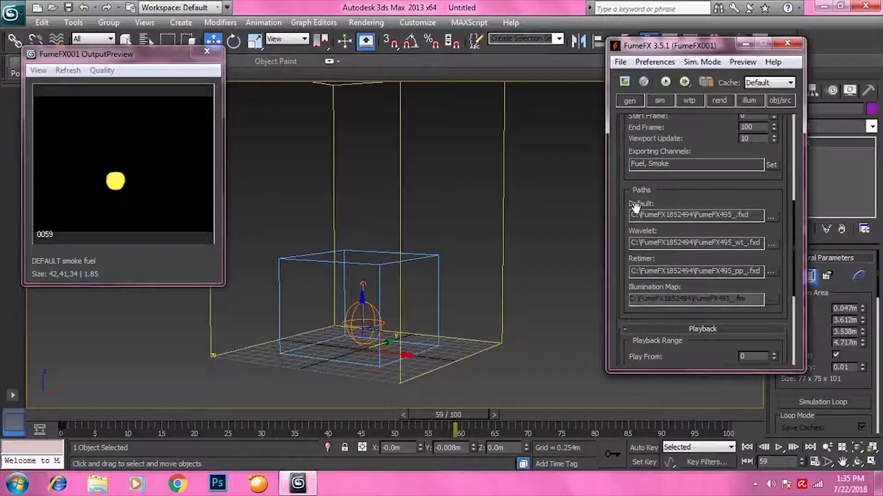
click(771, 216)
drag(862, 82, 809, 83)
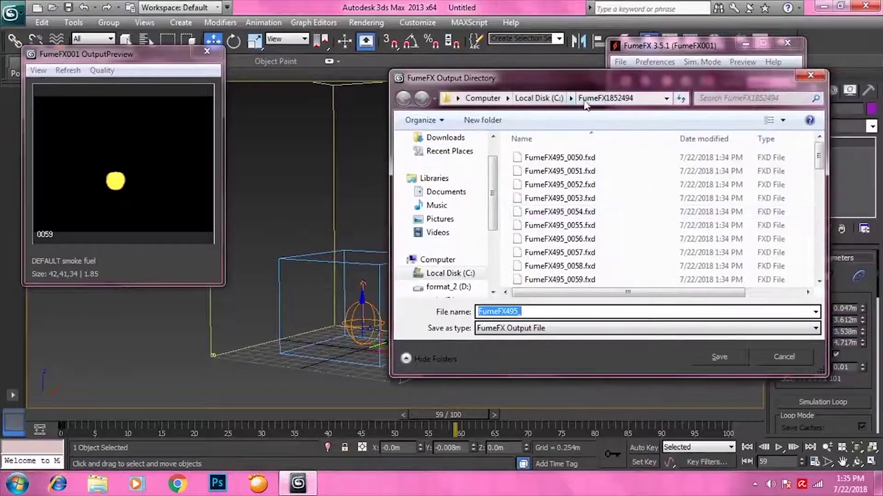
click(809, 77)
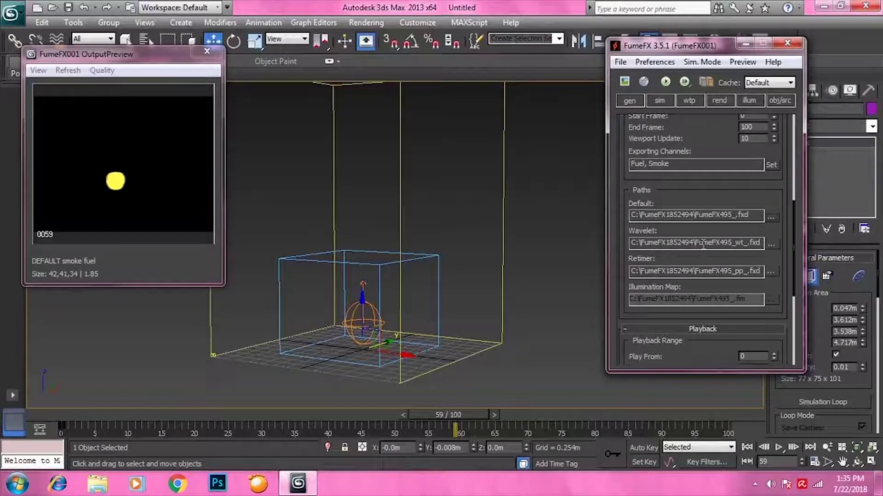
click(770, 216)
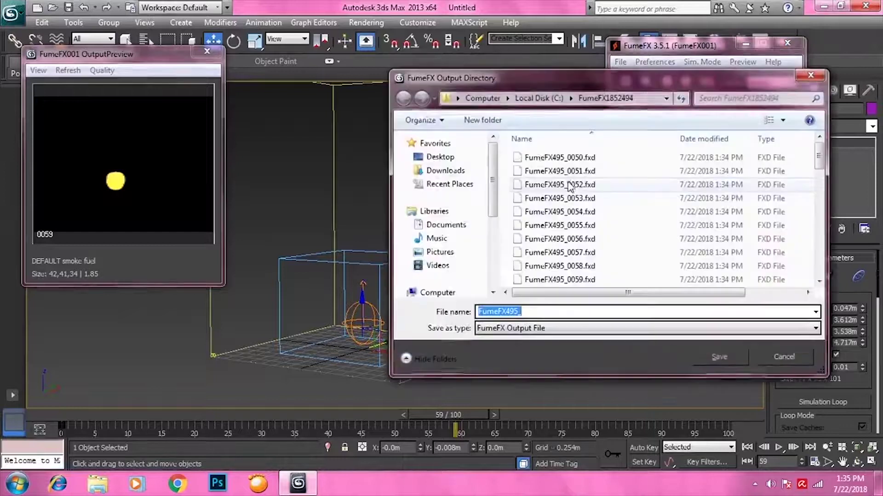
click(441, 157)
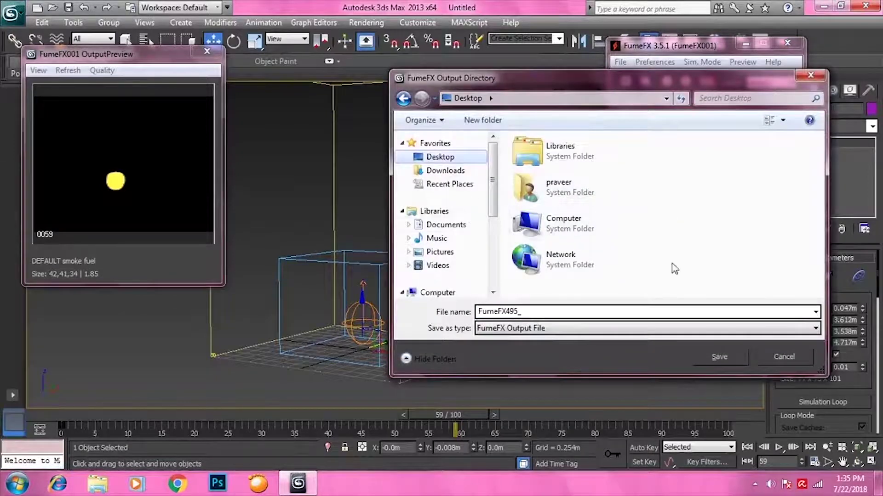
click(779, 362)
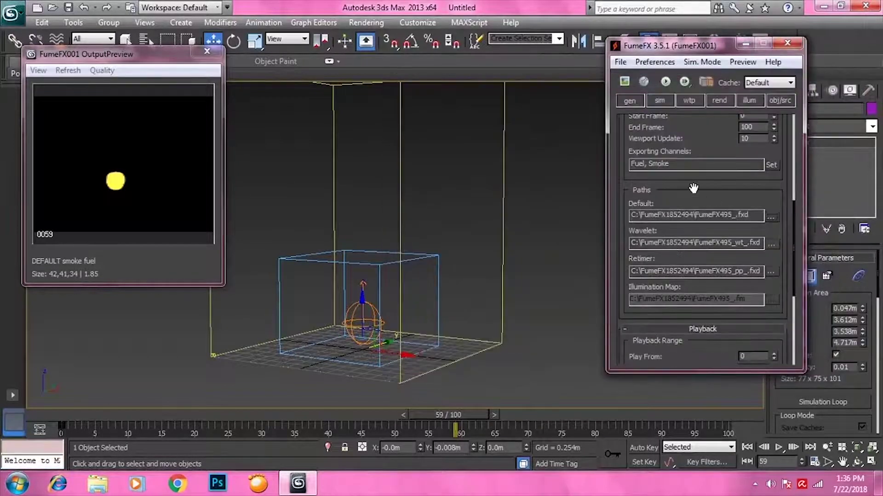
Step: Confirm the FumeFX Play From/To range is 0–100 and rewind the timeline to frame 0
drag(749, 200, 747, 144)
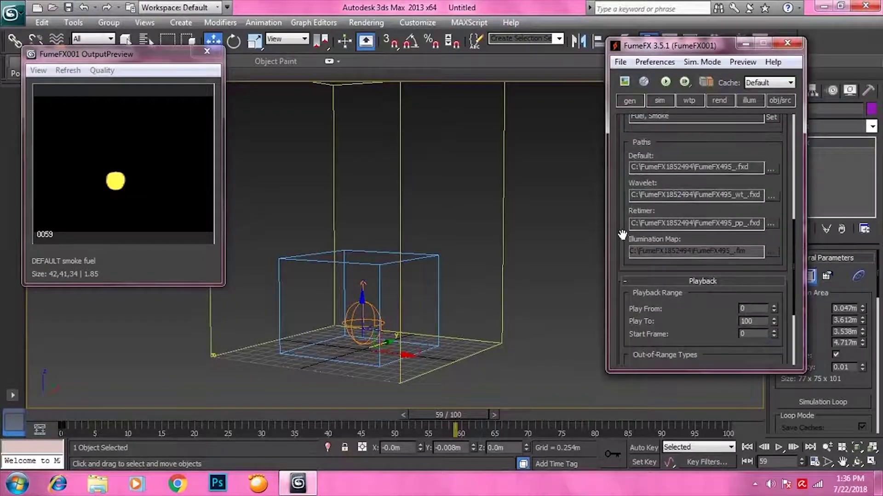
drag(623, 235, 621, 157)
drag(700, 268, 699, 224)
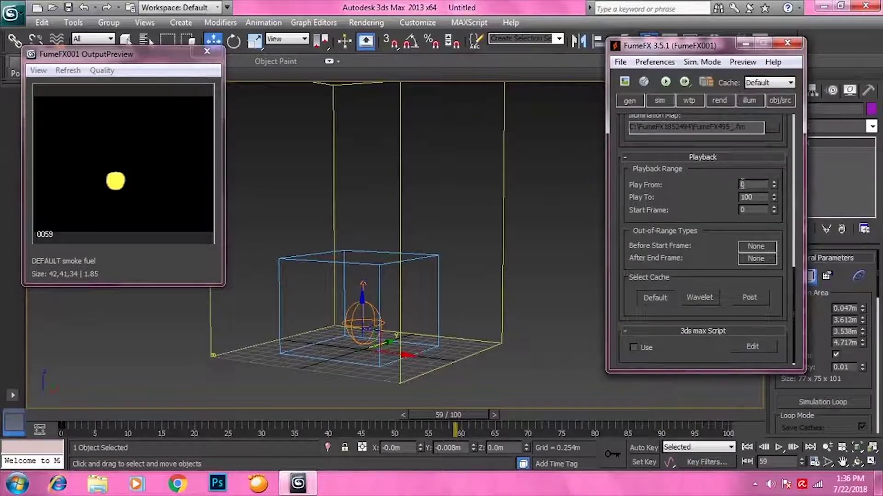
key(Home)
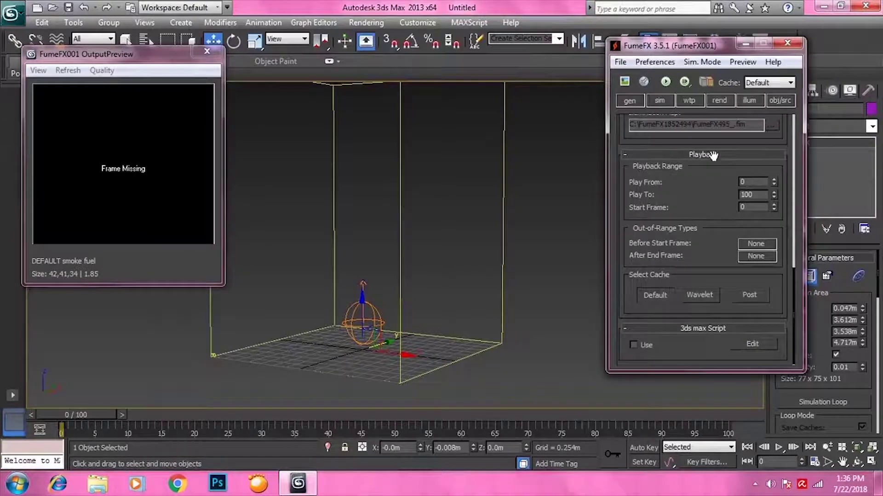
drag(640, 181, 640, 201)
click(619, 63)
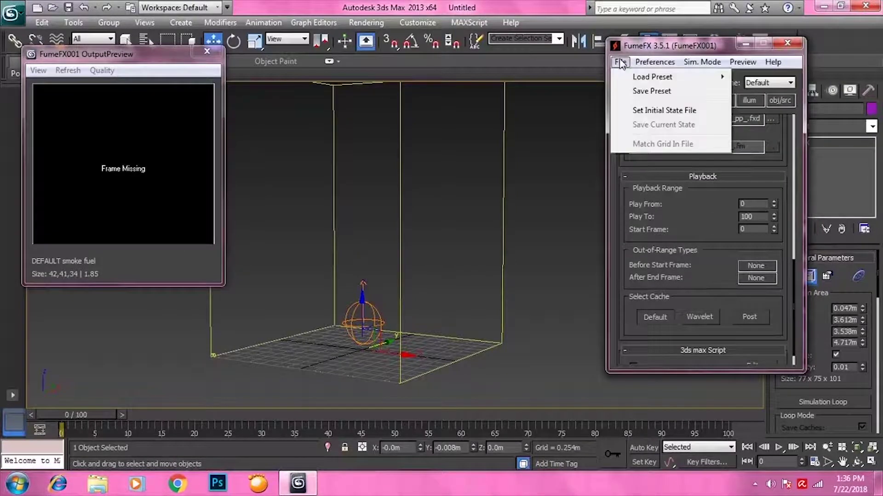
click(621, 62)
click(702, 62)
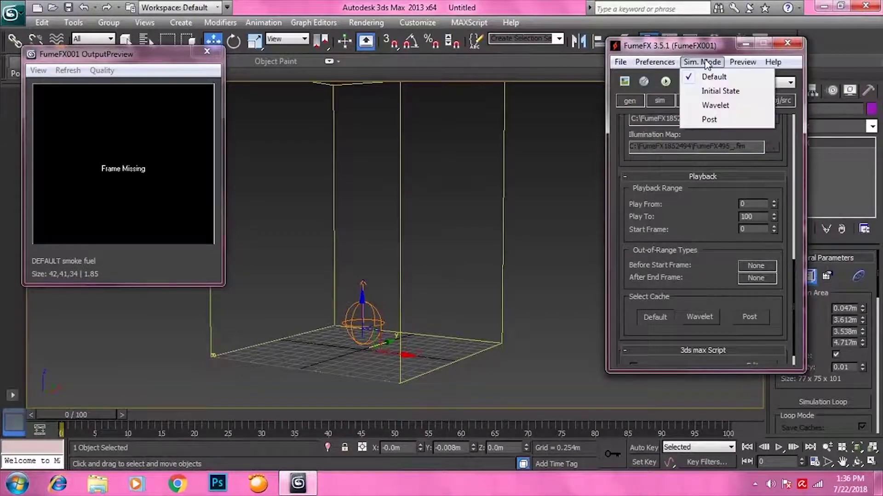
mouse_move(742, 62)
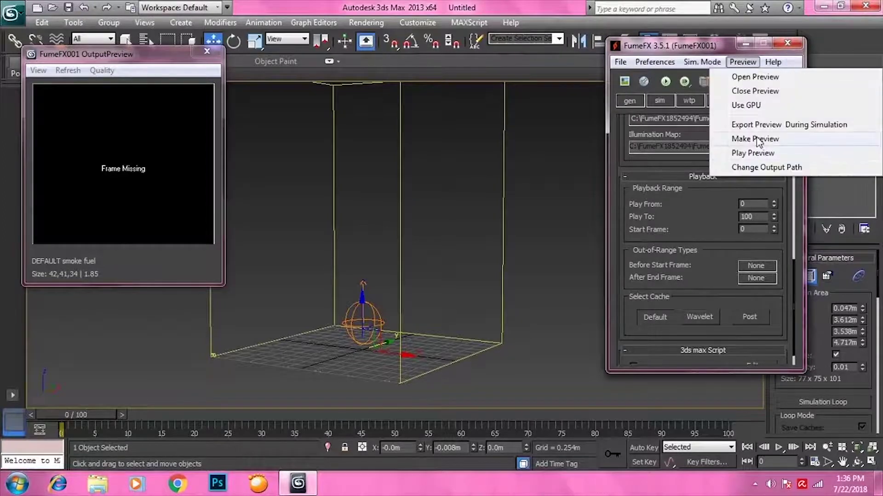
click(655, 62)
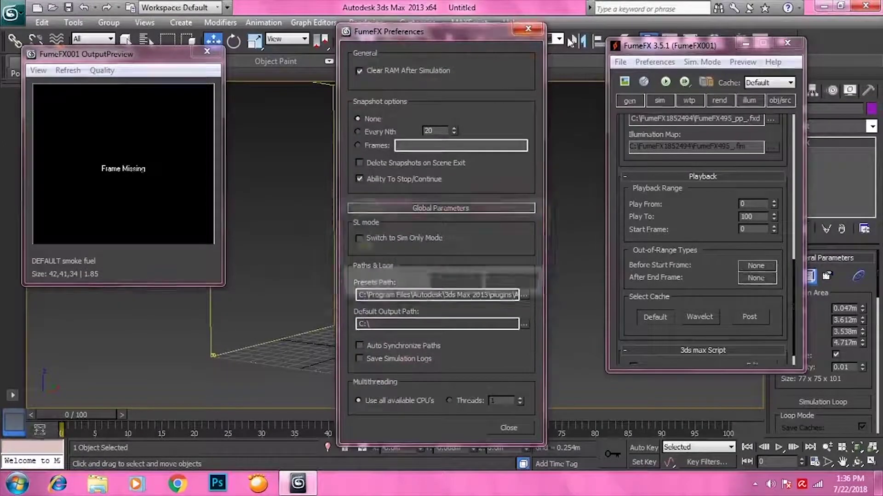
click(513, 294)
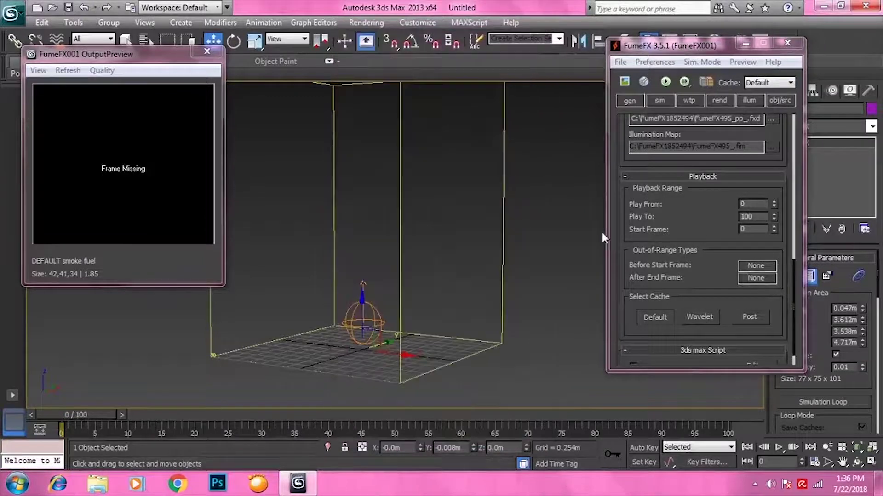
Step: Show the FumeFX Simulation rollout: Conjugate Gradient solver, Quality 5, 200 maximum iterations
drag(722, 50, 707, 50)
scroll(710, 233, up, 2)
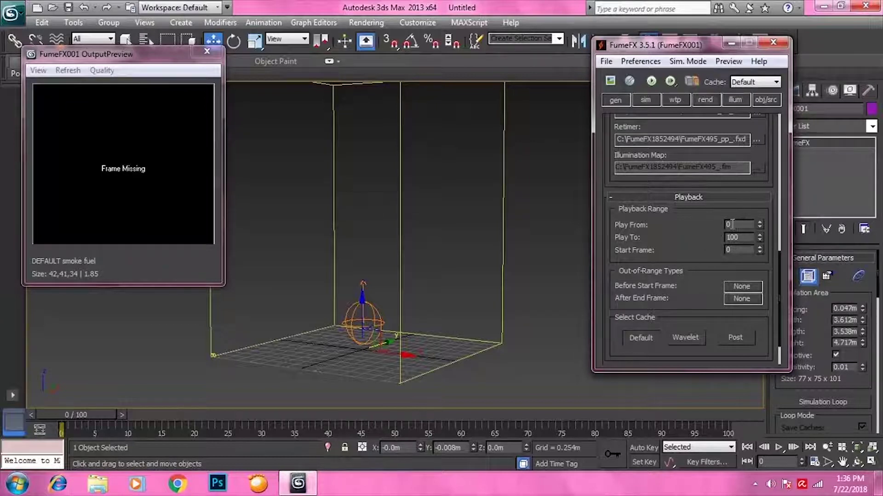
mouse_move(658, 238)
mouse_down()
mouse_move(673, 154)
mouse_move(689, 233)
mouse_up()
scroll(685, 198, up, 5)
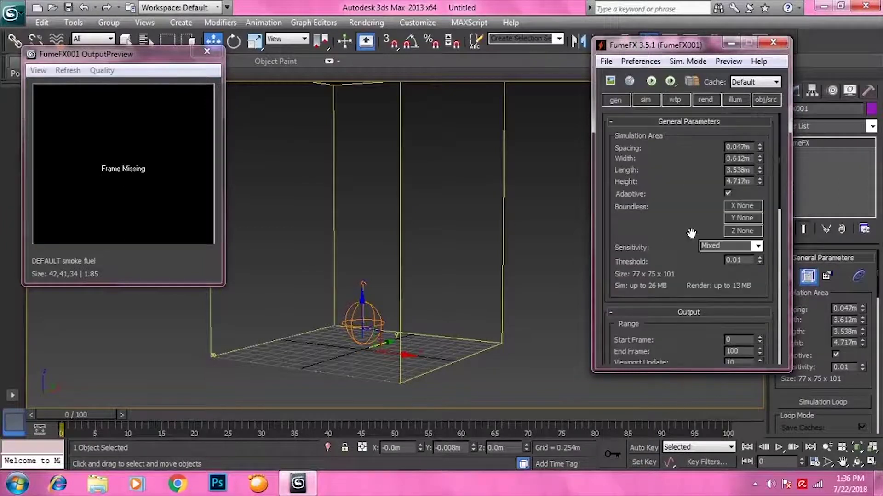
click(616, 100)
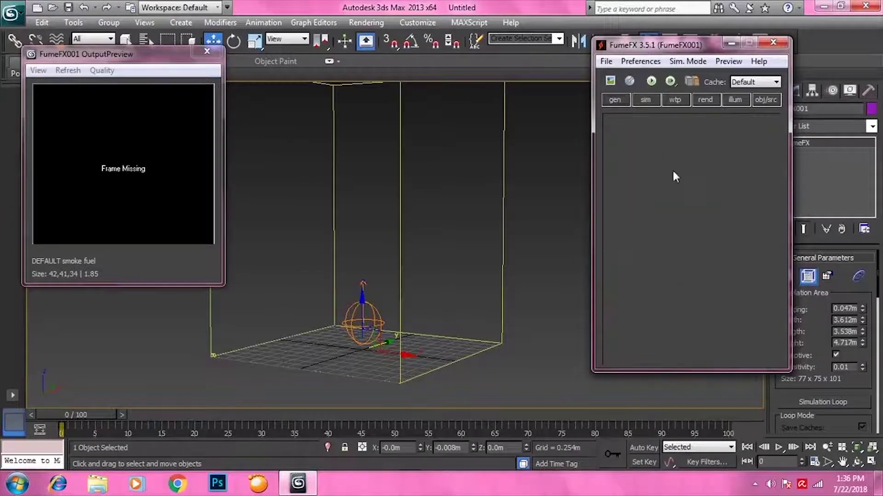
click(643, 100)
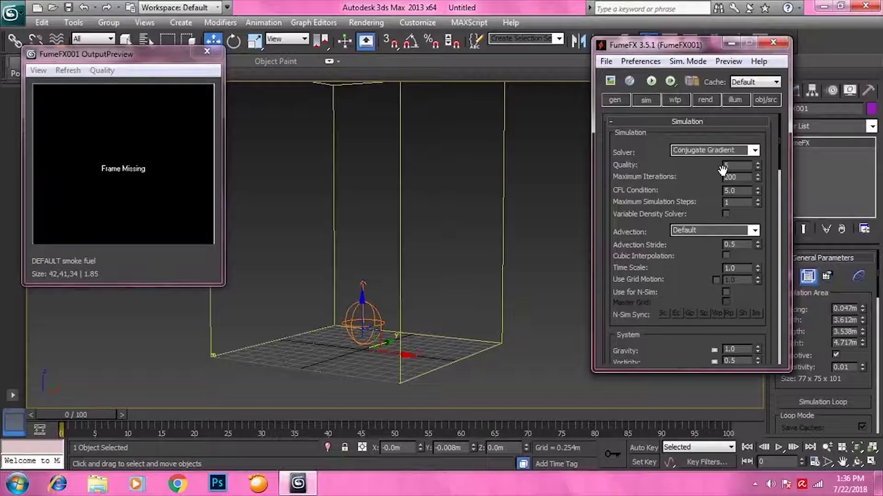
scroll(694, 173, down, 1)
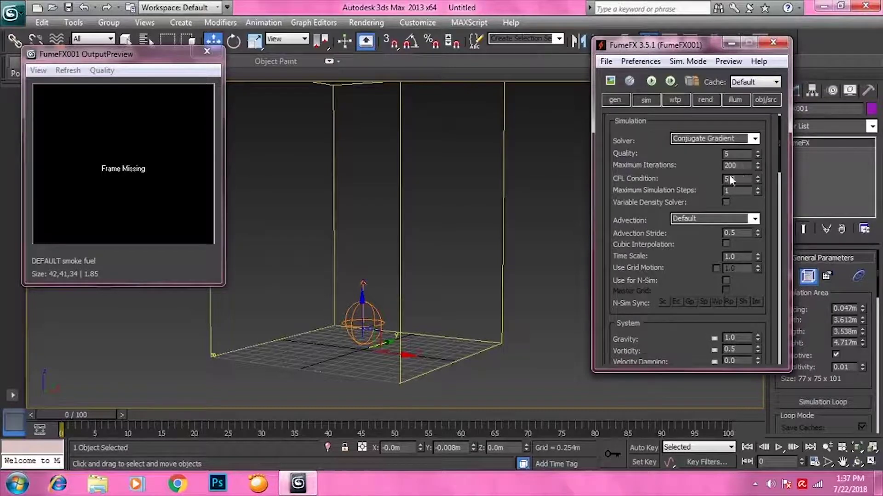
drag(695, 183, 698, 170)
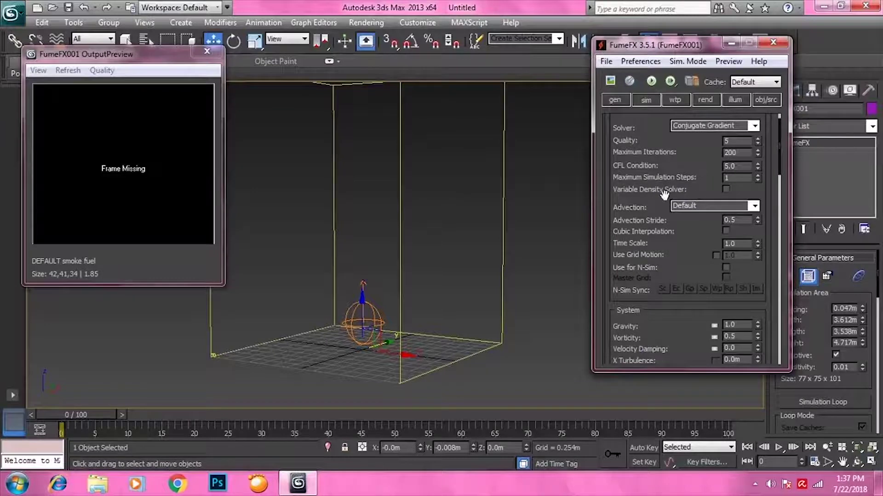
scroll(700, 174, down, 1)
scroll(701, 174, down, 1)
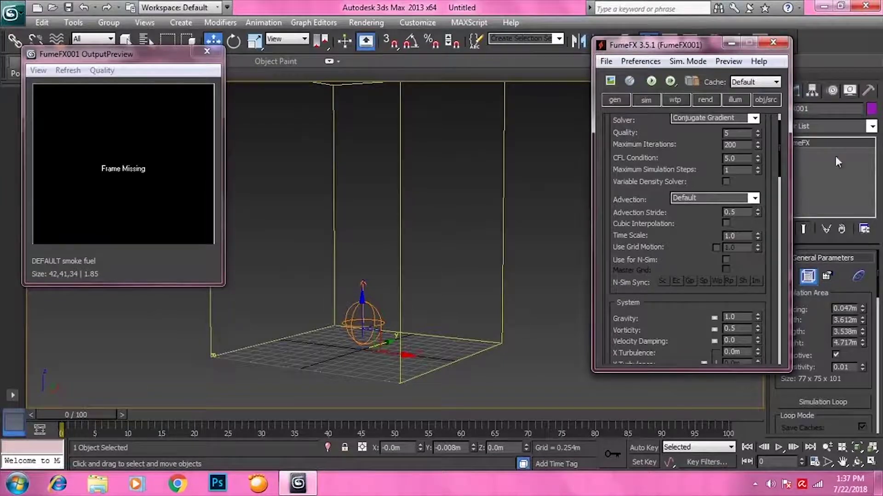
scroll(681, 174, down, 1)
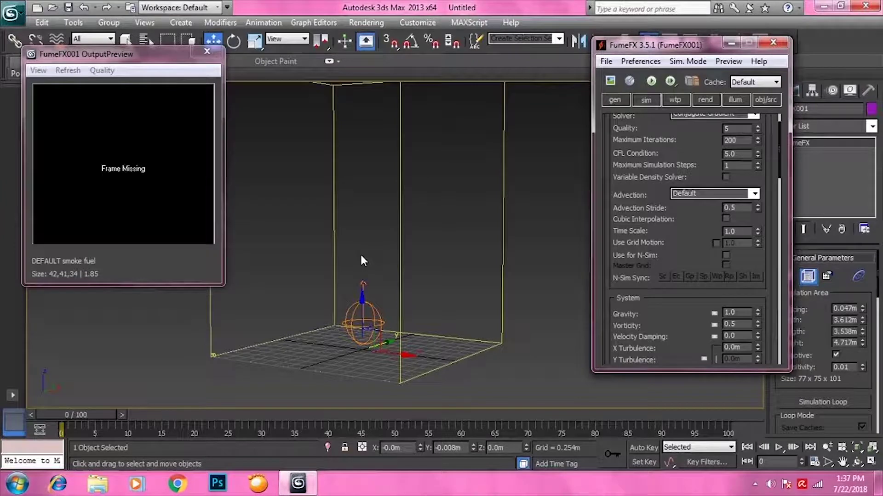
scroll(712, 225, down, 1)
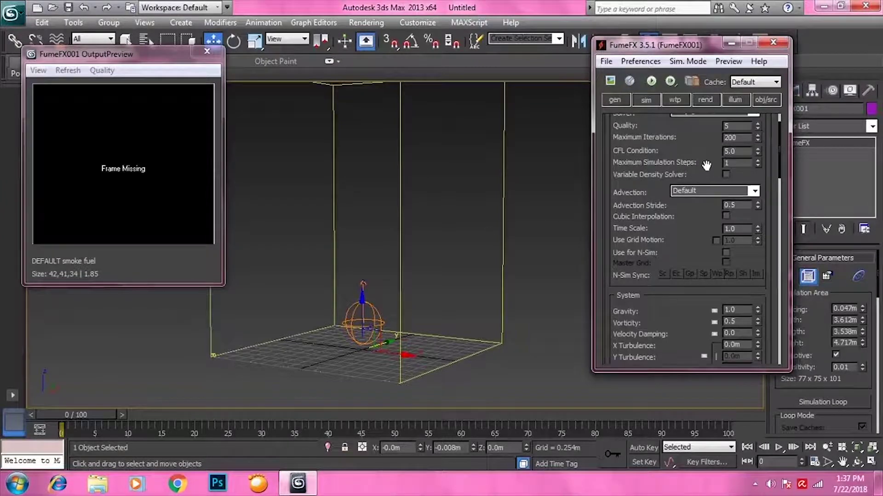
scroll(712, 225, down, 1)
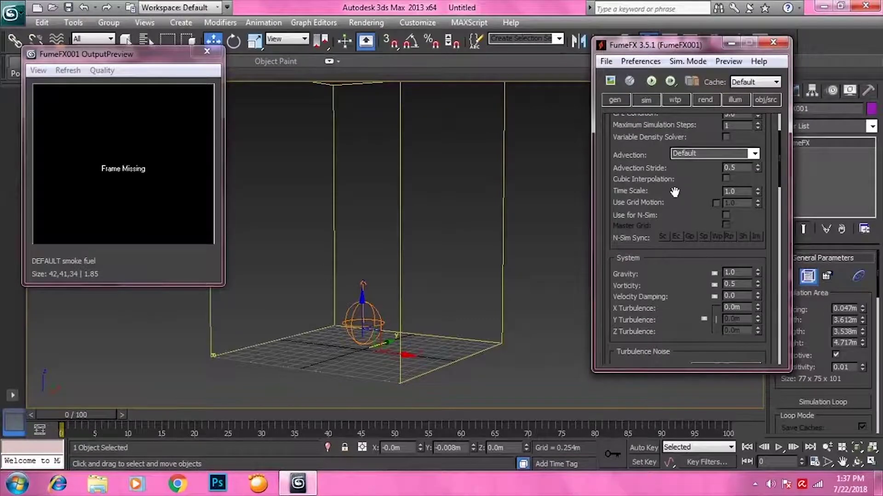
Step: Set the FumeFX Time Scale to 3.0 and start the default simulation
double_click(736, 191)
text(3)
key(Return)
click(652, 81)
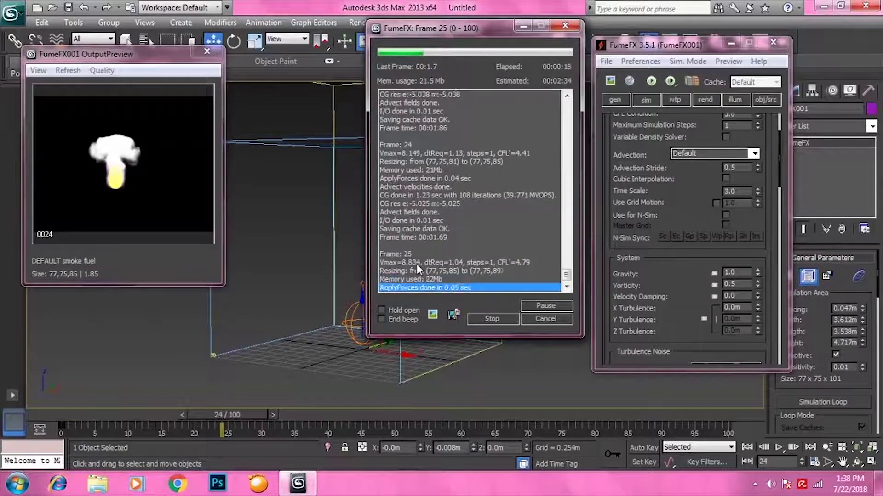
Step: Stop the simulation at frame 28 and scrub back through the simulated frames
click(741, 192)
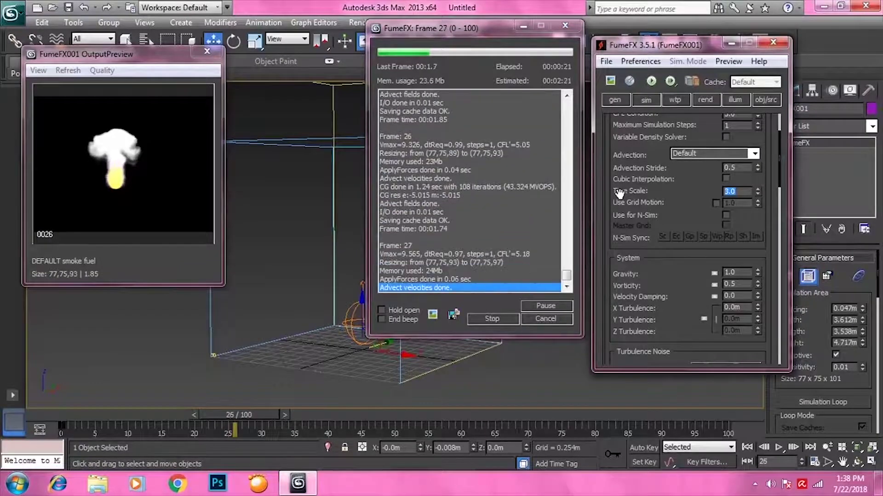
click(499, 320)
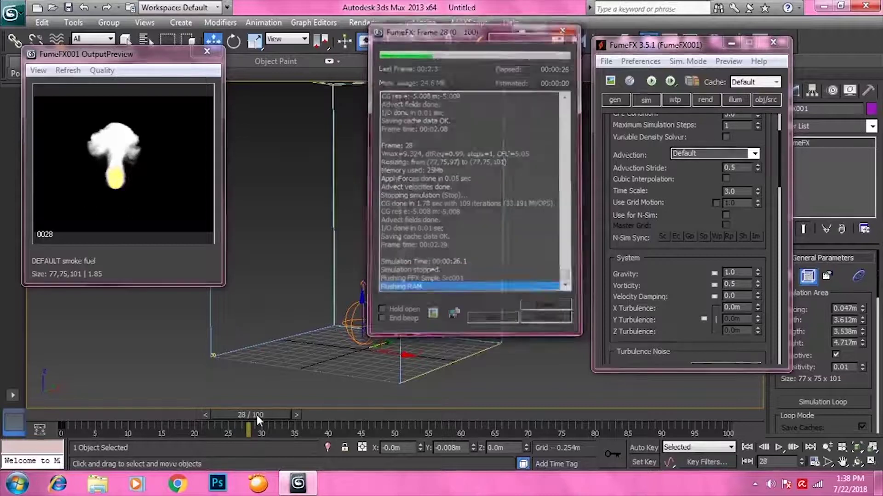
mouse_move(256, 415)
mouse_down()
mouse_move(37, 424)
mouse_move(273, 440)
mouse_move(75, 440)
mouse_up()
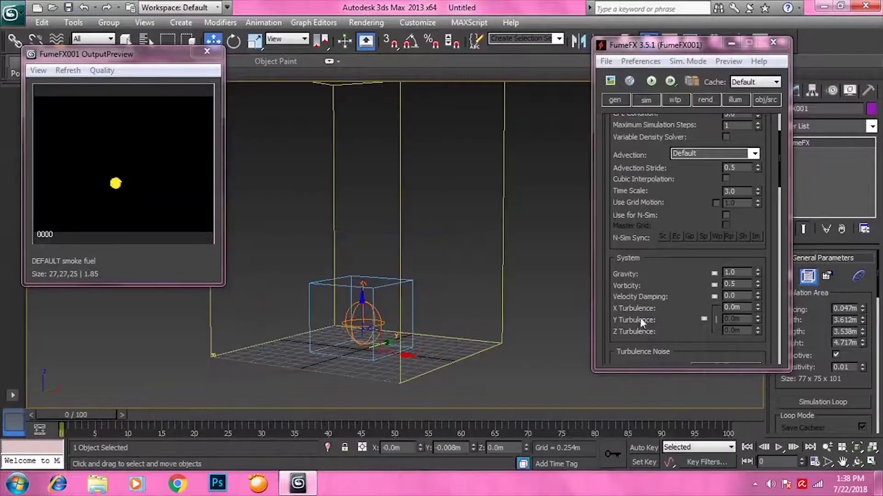
Step: Change the Time Scale to 0.5 and restart the fire-and-smoke simulation for frames 0–100
click(742, 193)
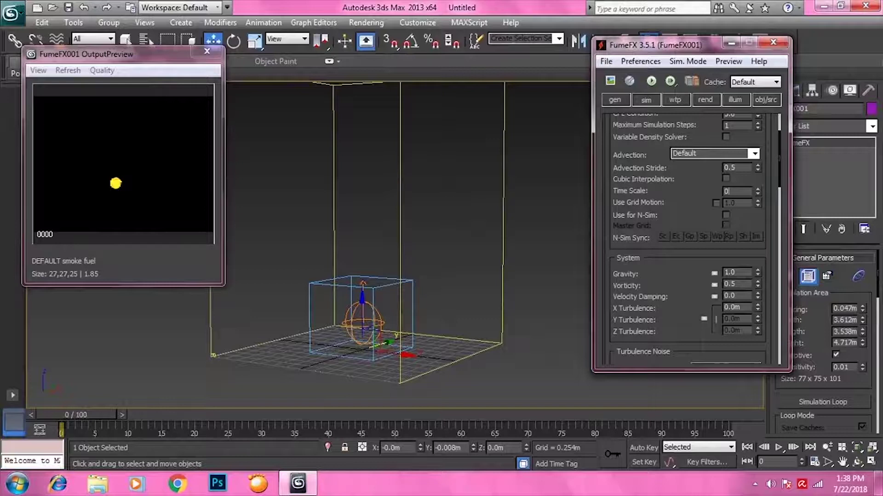
text(.5)
click(653, 80)
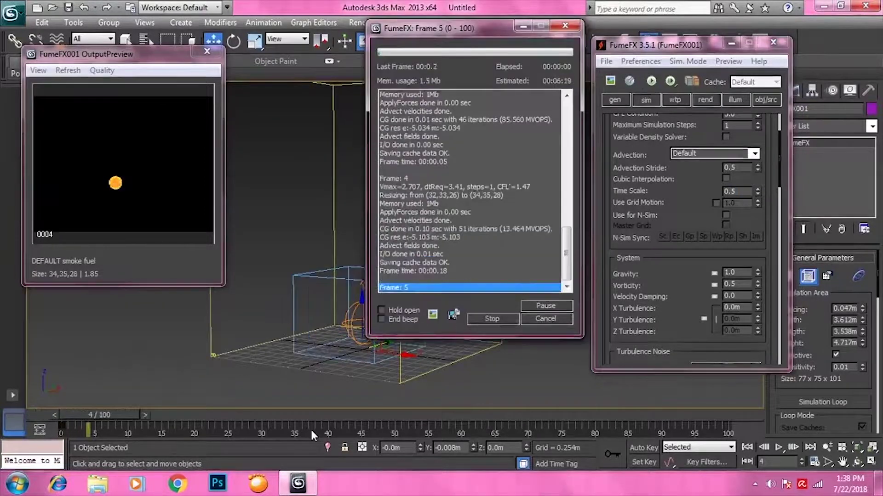